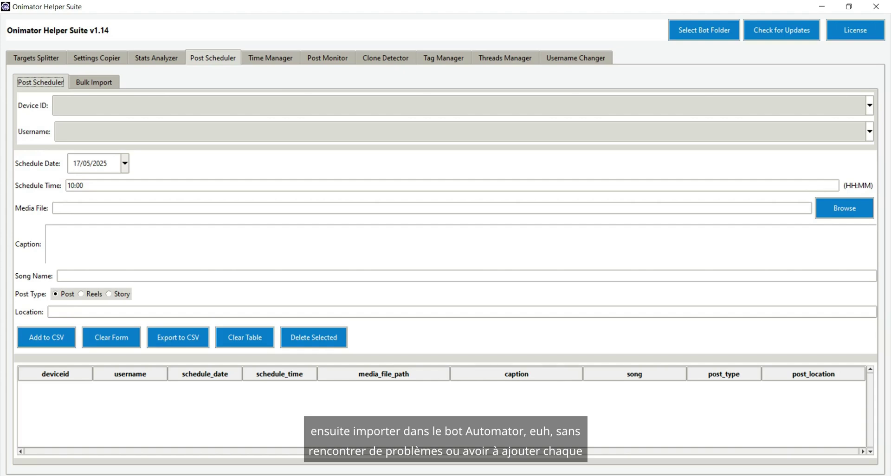
Choose e95f86d0 as the device ID for the single scheduled post.
key("Tab")
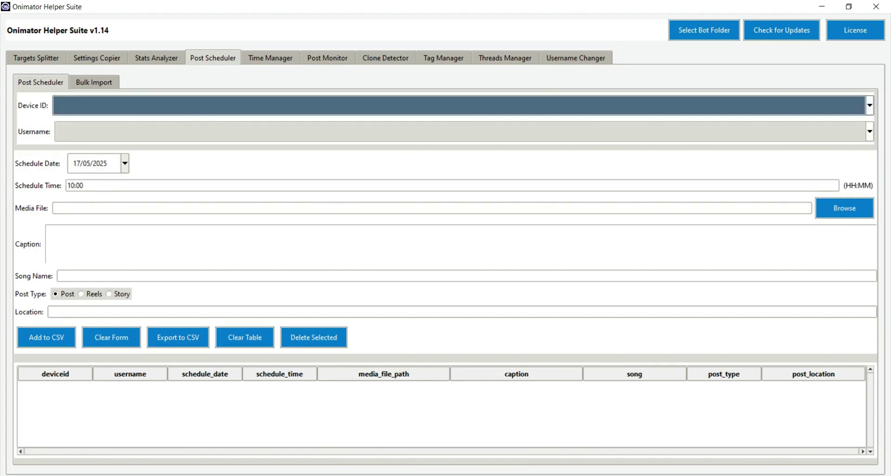
key("shift+Tab")
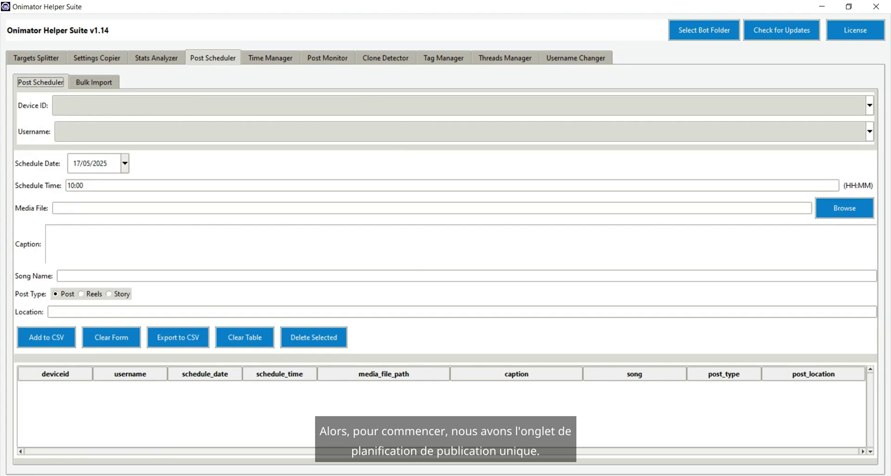
key("Tab")
key("Down")
key("Down")
key("Down")
key("Down")
key("Down")
key("Down")
key("Down")
key("Down")
key("Down")
key("Return")
Set the single post's username to the fifth account listed for the chosen device.
key("Tab")
key("Down")
key("Down")
key("Down")
key("Down")
key("Down")
key("Down")
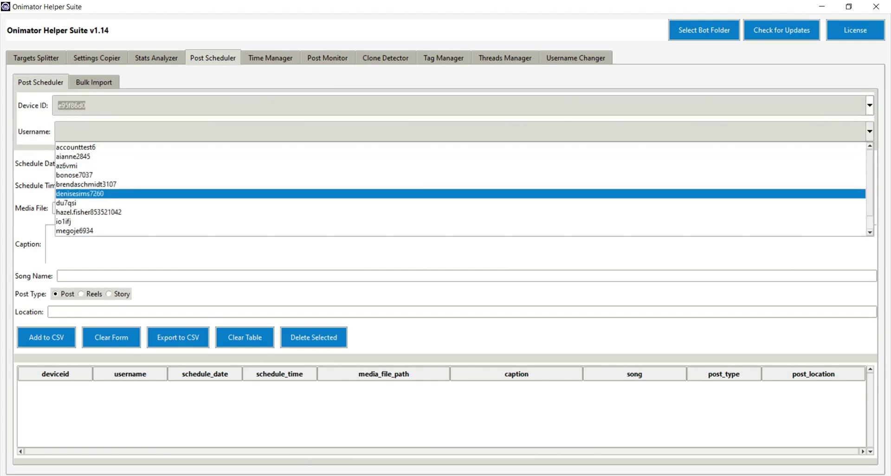
key("Up")
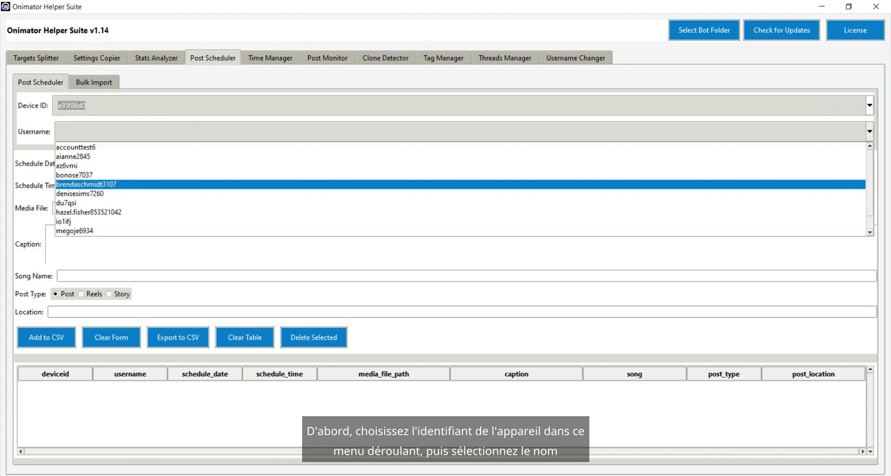
key("Return")
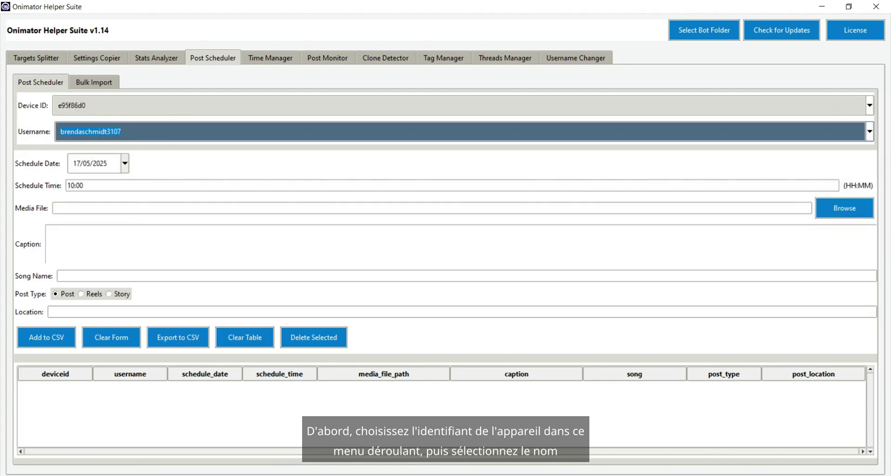
key("Tab")
key("Tab")
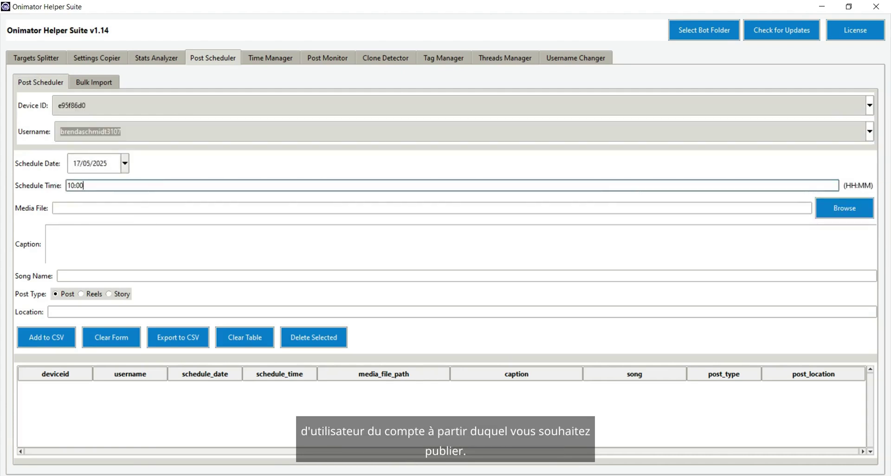
Attach C:/Onimator/Posts/video2.mp4 as the single post's media file and acknowledge the selection.
left_click(843, 208)
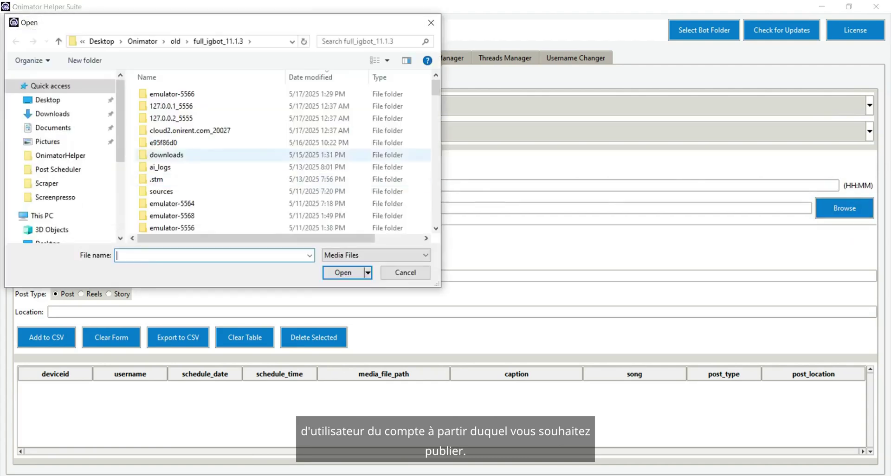
left_click_drag(120, 153, 120, 192)
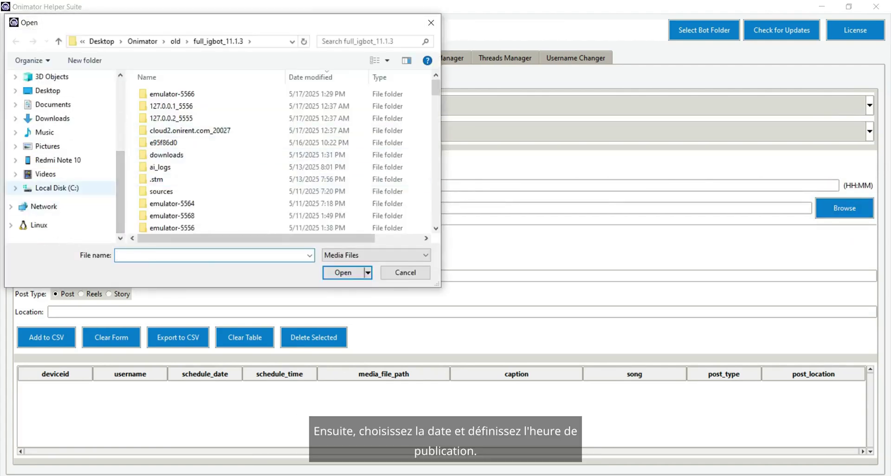
left_click(57, 188)
double_click(164, 167)
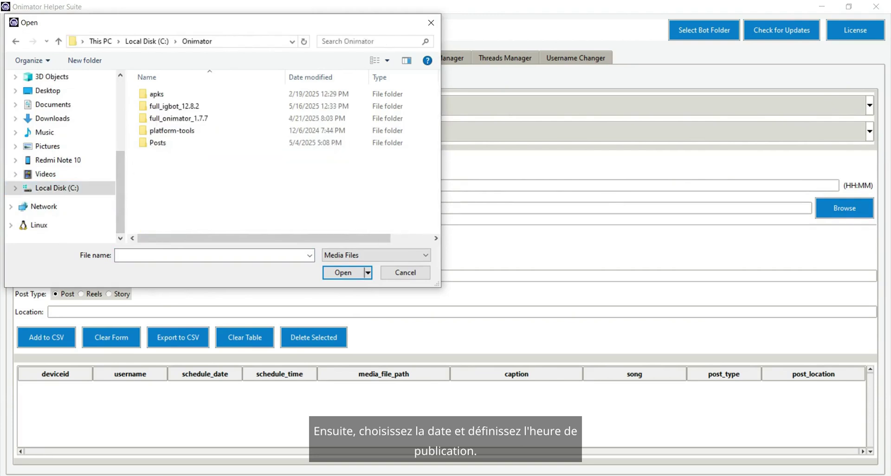
double_click(158, 143)
left_click(160, 191)
double_click(160, 192)
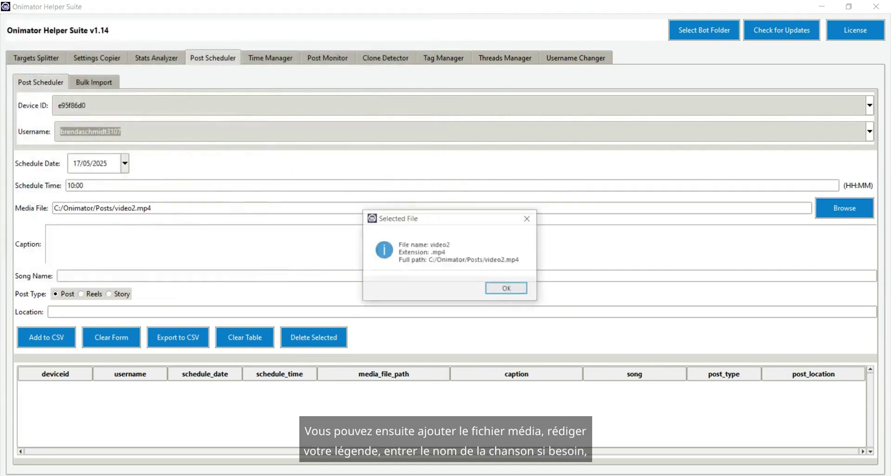
left_click(507, 288)
Set the single post's type to Story.
left_click(93, 245)
left_click(91, 294)
left_click(119, 294)
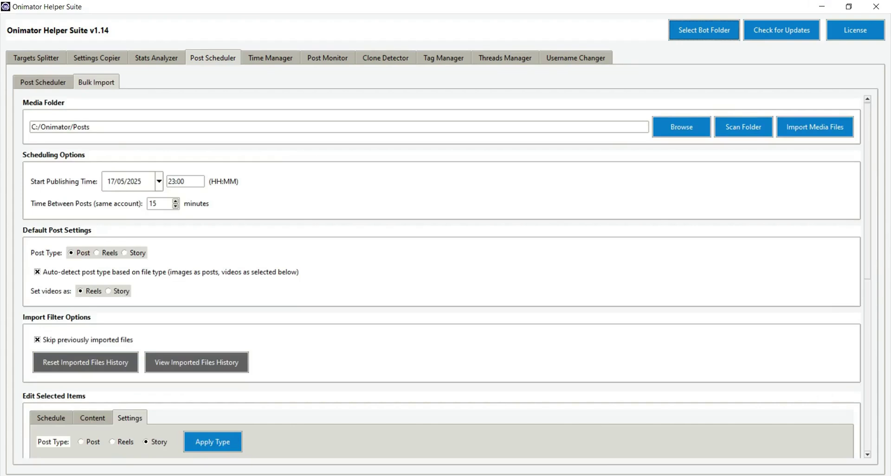
Switch to bulk import and scan the C:/Onimator/Posts folder for media files.
left_click(96, 83)
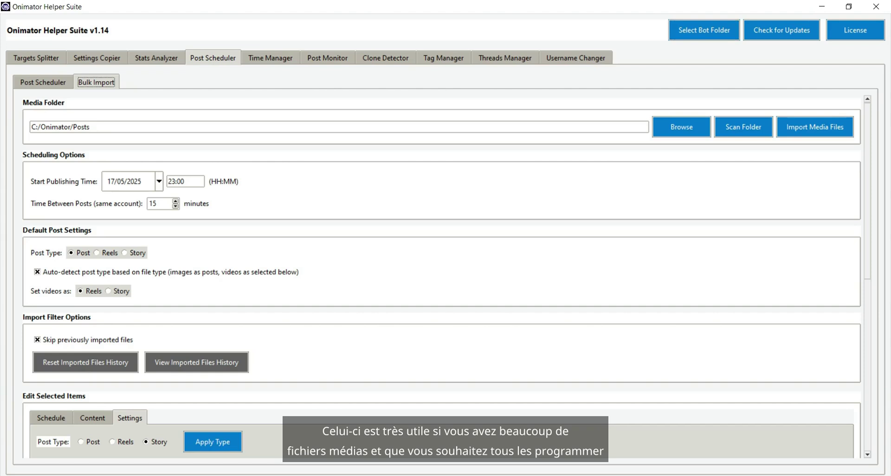
key("Tab")
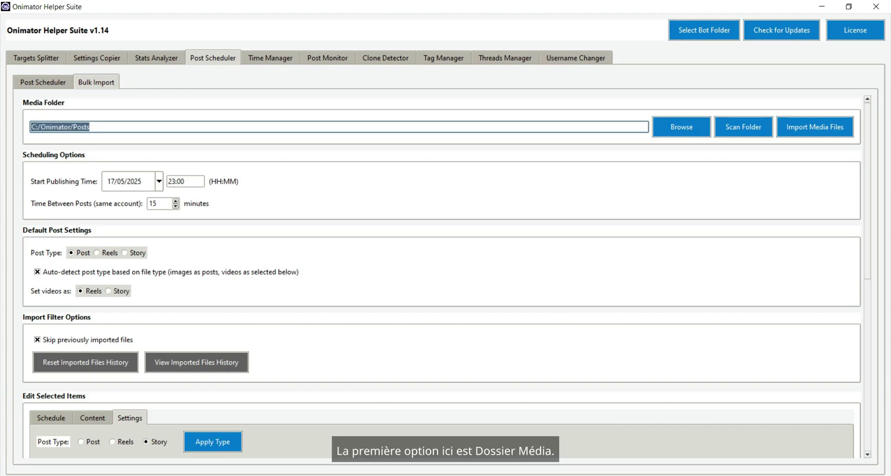
left_click(744, 127)
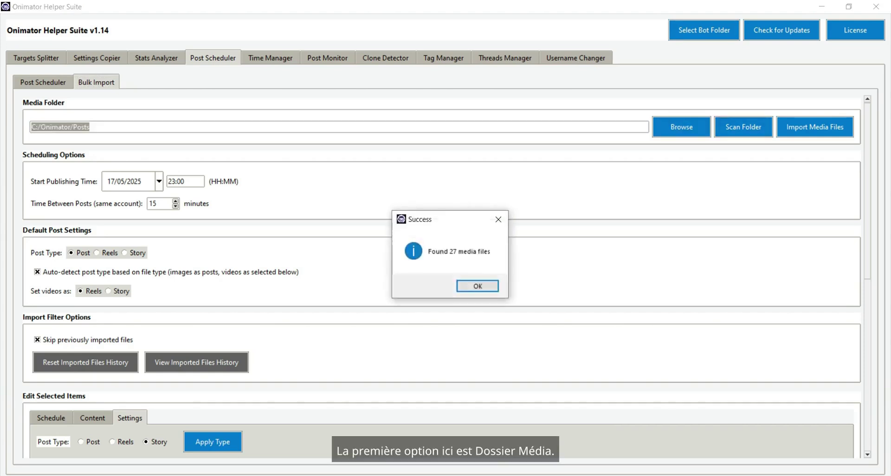
left_click(476, 285)
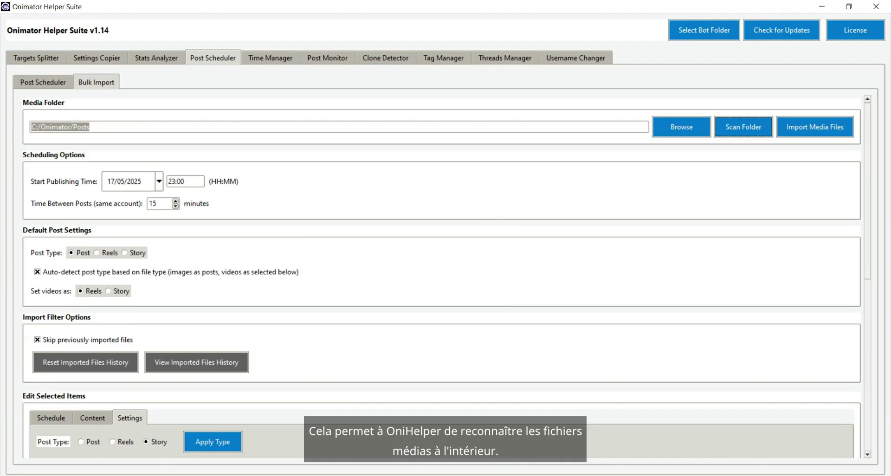
Set the bulk import's start publishing date to 18/05/2025.
left_click(159, 181)
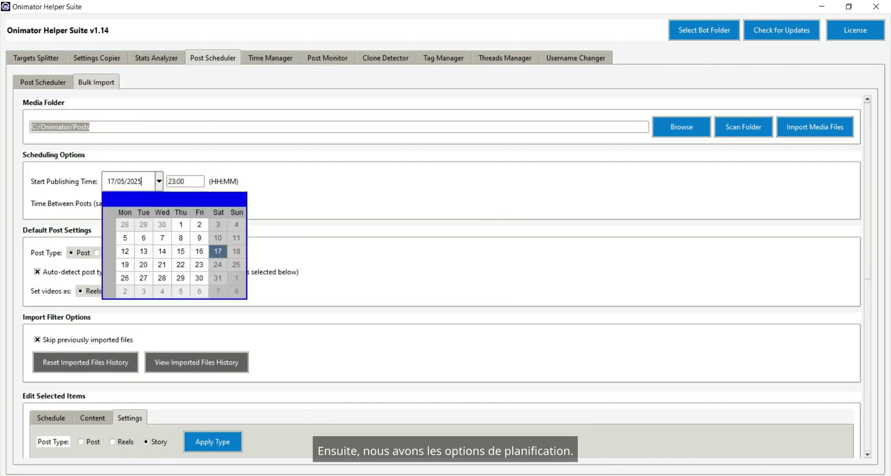
left_click(236, 251)
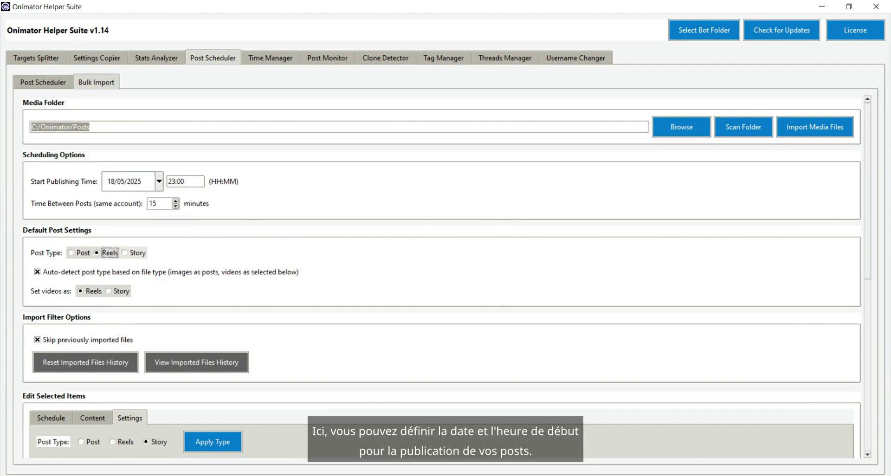
Try Reels and Story as the default post type, return it to Post, and toggle automatic post-type detection off and on.
left_click(137, 252)
left_click(110, 253)
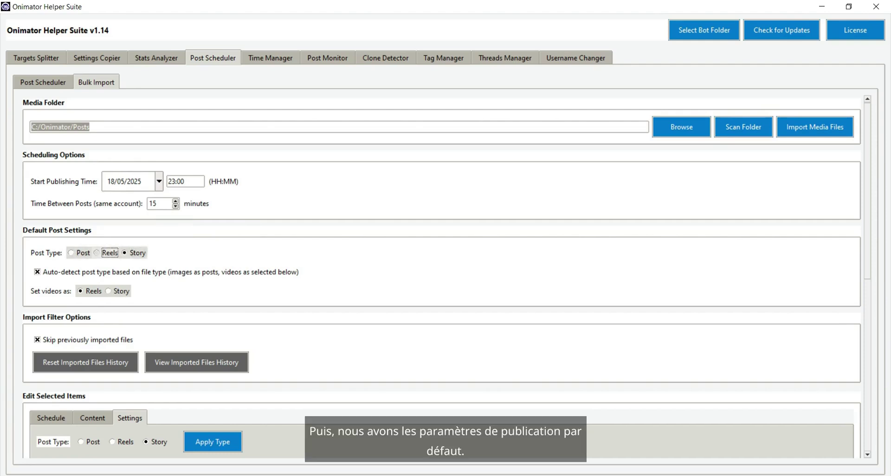
left_click(82, 252)
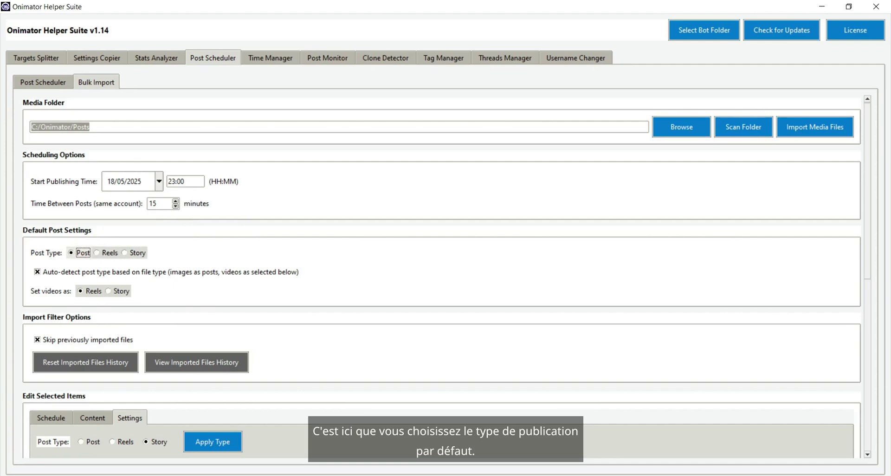
key("Tab")
key("space")
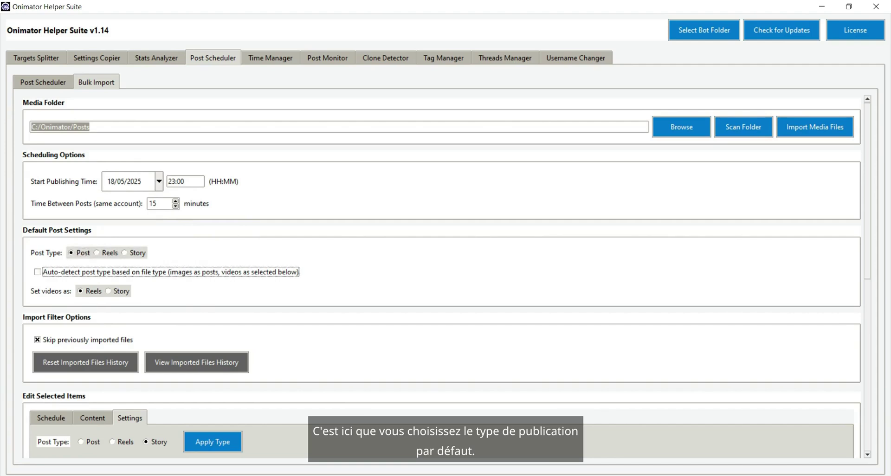
key("space")
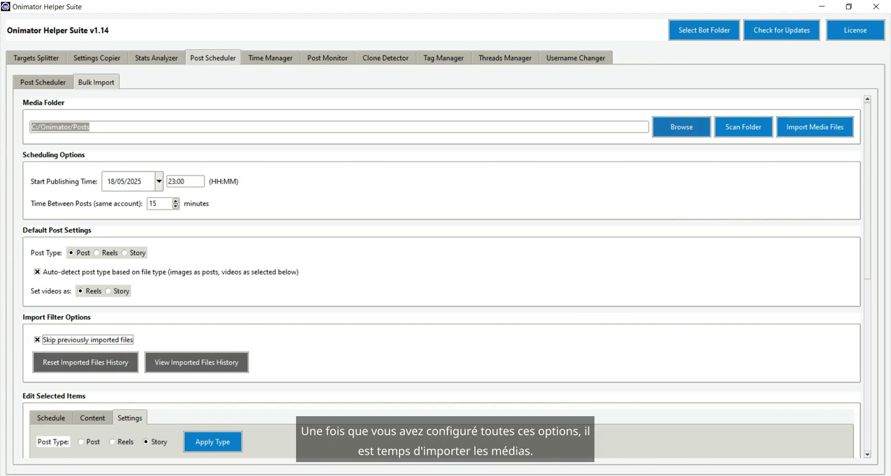
Select C:/Onimator/Posts as the bulk media folder and scan it.
left_click(681, 127)
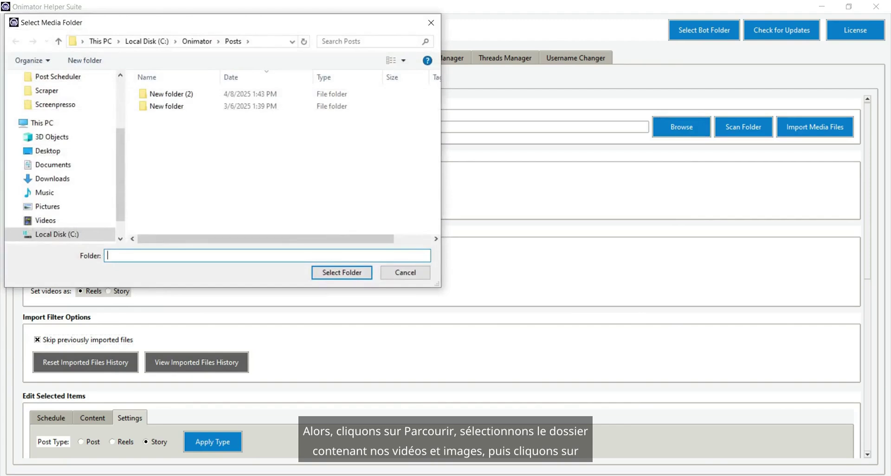
key("Return")
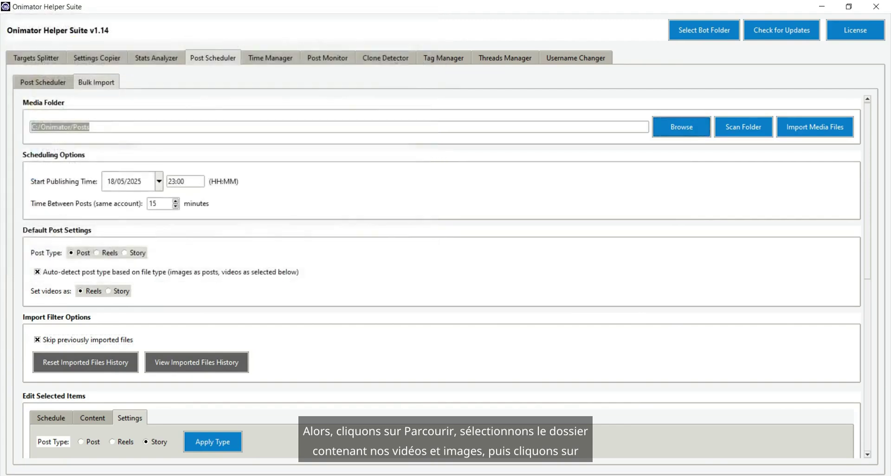
key("Return")
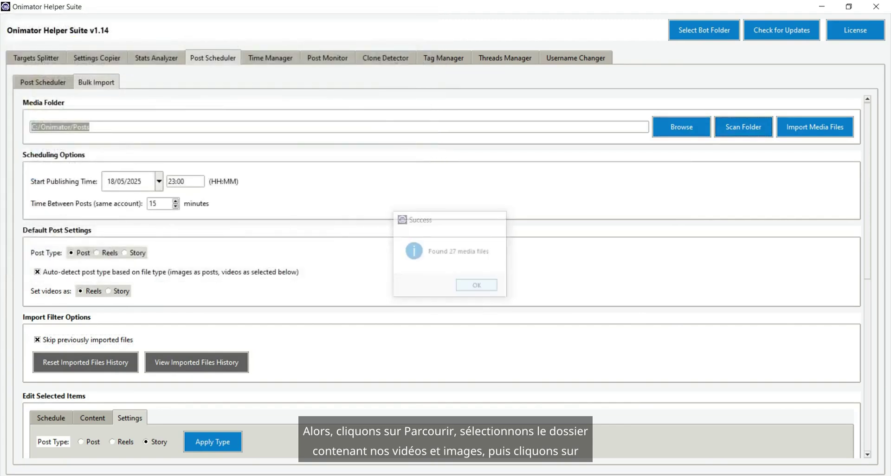
Import all the scanned media files, split them across the accounts of device e95f86d0, and close the distribution summary.
left_click(815, 128)
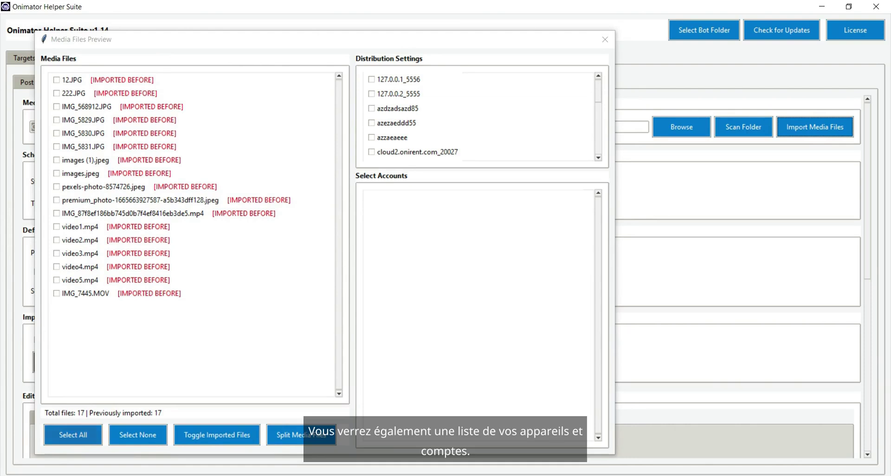
left_click(72, 435)
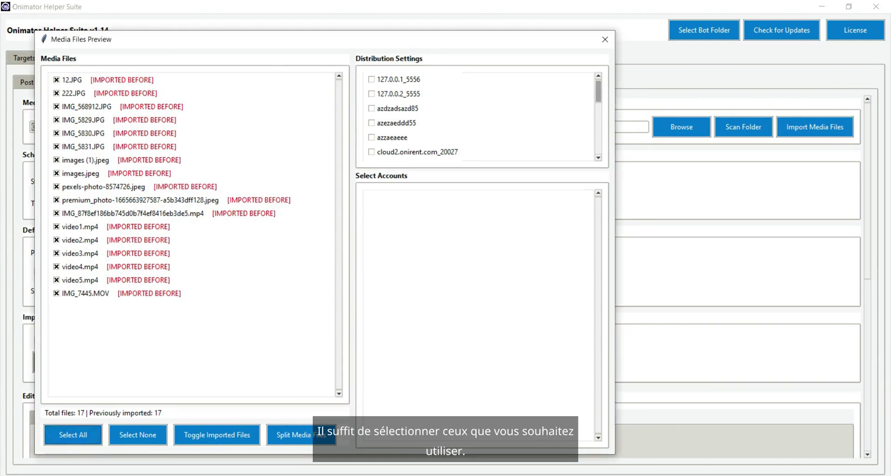
scroll(478, 116, "down", 3)
left_click(371, 148)
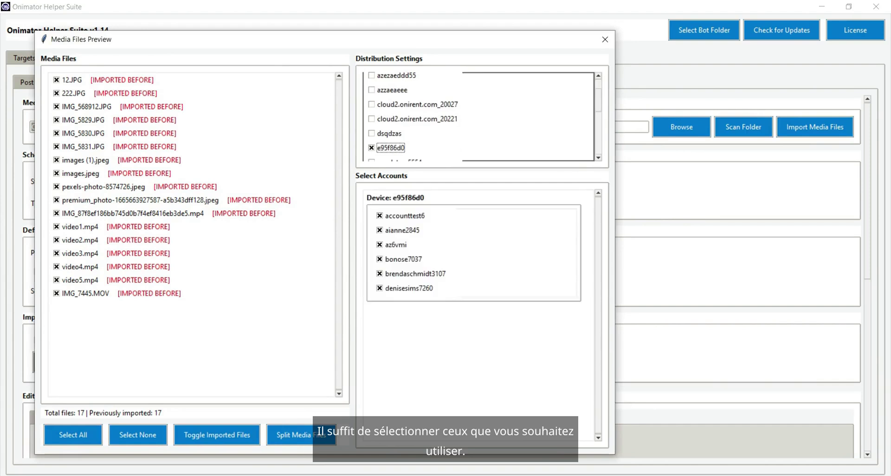
left_click(301, 435)
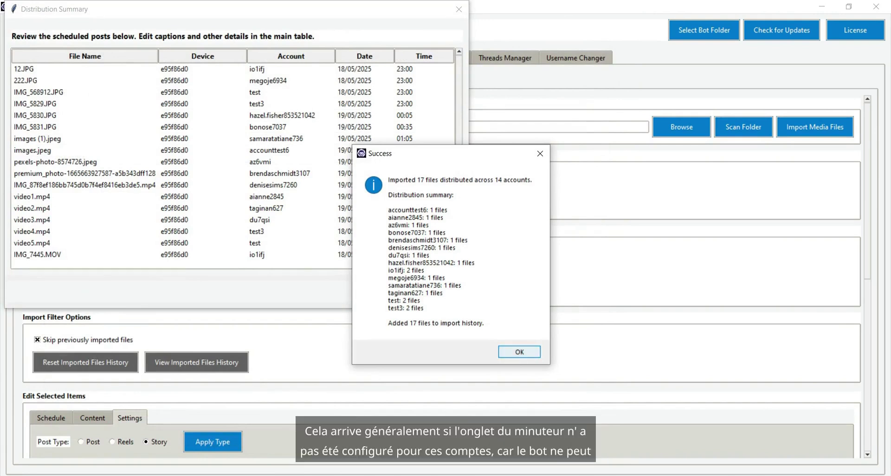
key("Return")
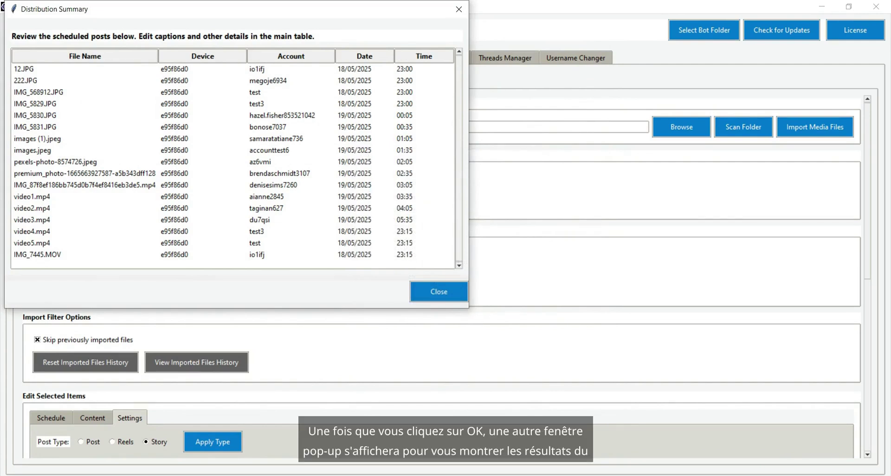
key("Return")
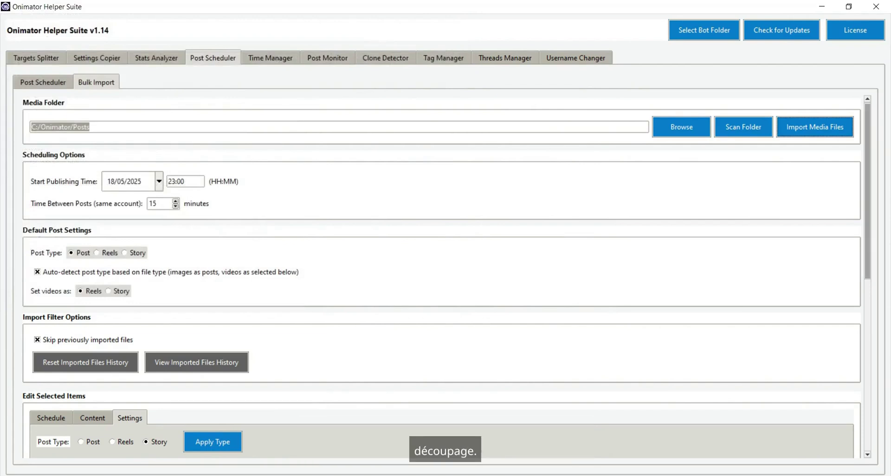
Examine the imported media list and the schedule, content and settings options for editing the imported posts in bulk.
scroll(441, 278, "down", 10)
scroll(441, 279, "down", 2)
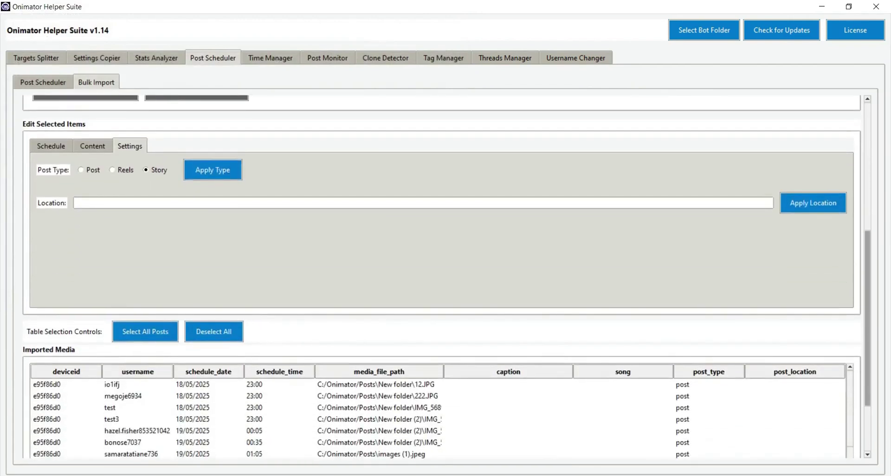
scroll(441, 278, "down", 1)
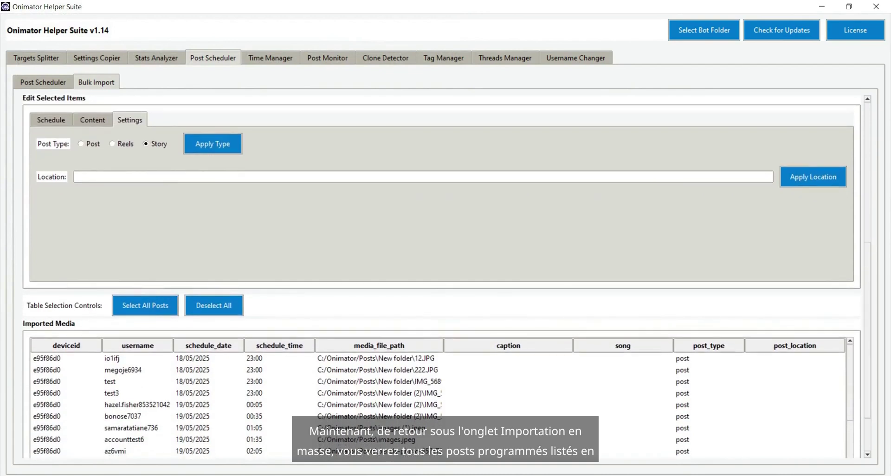
left_click(51, 120)
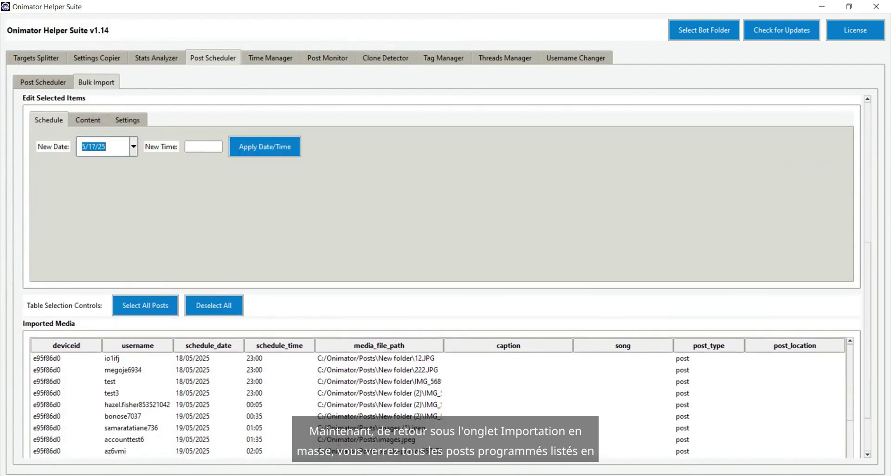
left_click(107, 146)
key("ctrl+a")
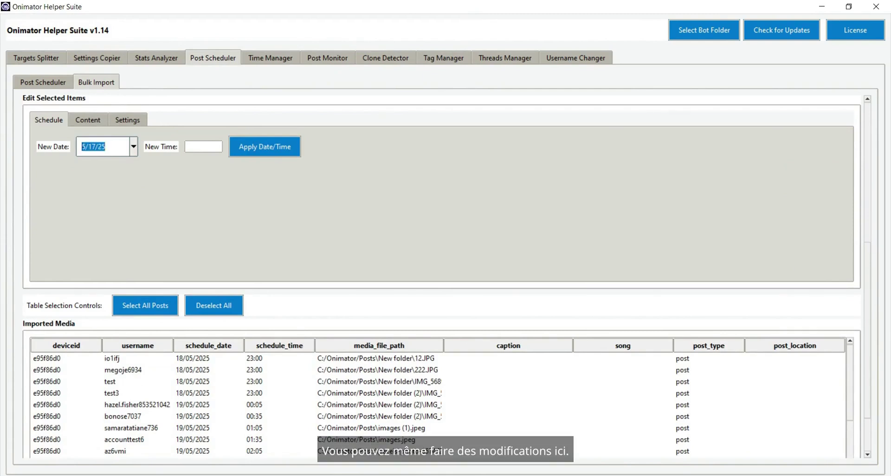
left_click(203, 146)
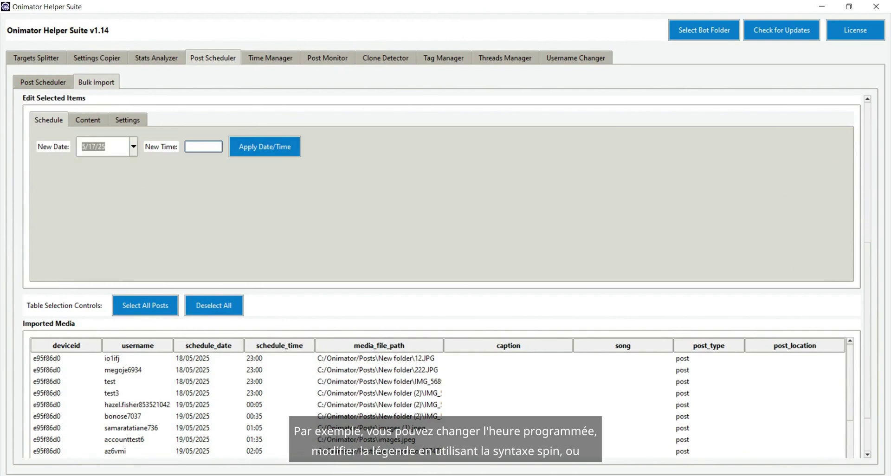
left_click(88, 120)
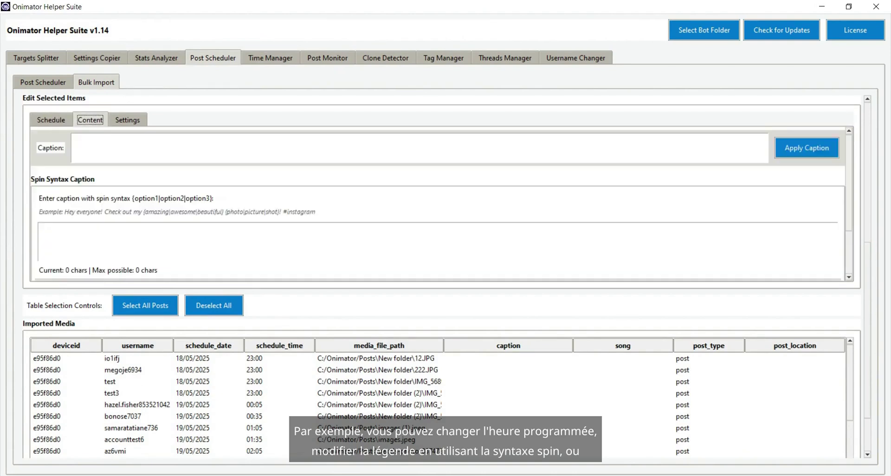
left_click(129, 119)
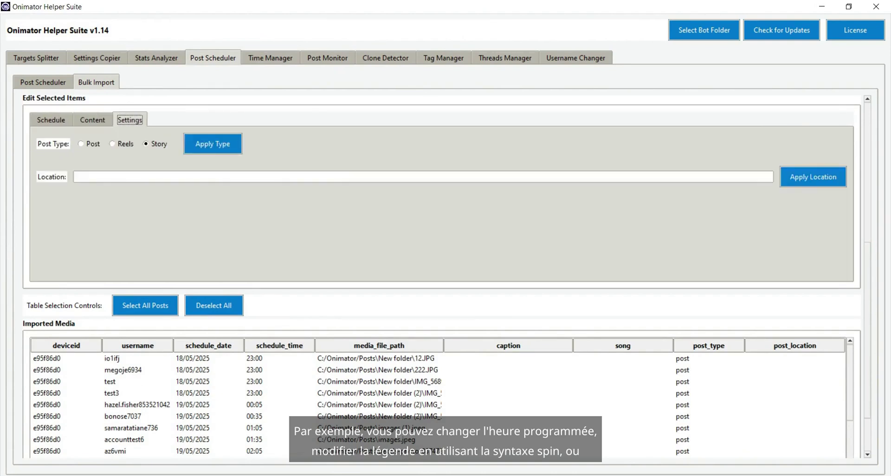
Try Post and Reels as the post type for the selected items and return it to Story without applying it.
left_click(91, 144)
left_click(123, 143)
left_click(156, 144)
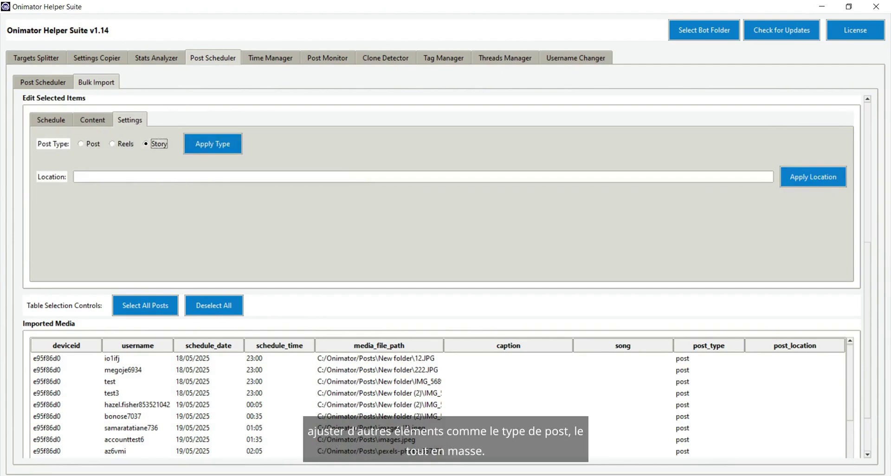
Add all the imported media entries to the Post Scheduler's CSV list and dismiss the success message.
scroll(440, 278, "down", 3)
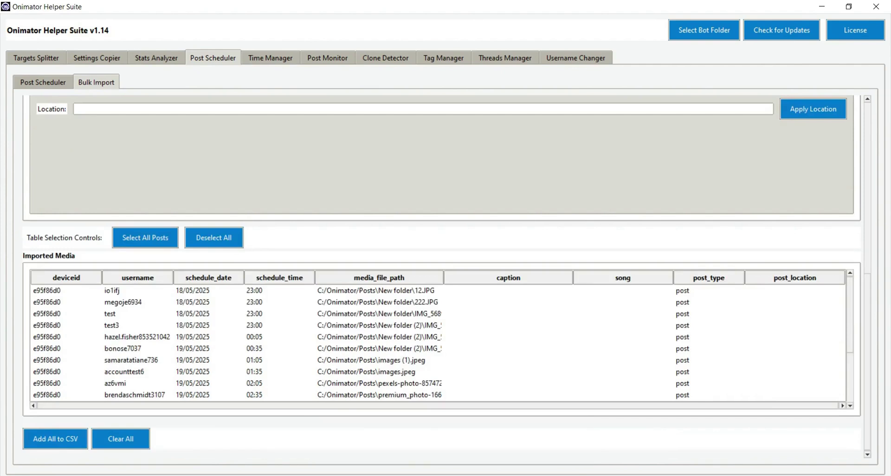
left_click(55, 439)
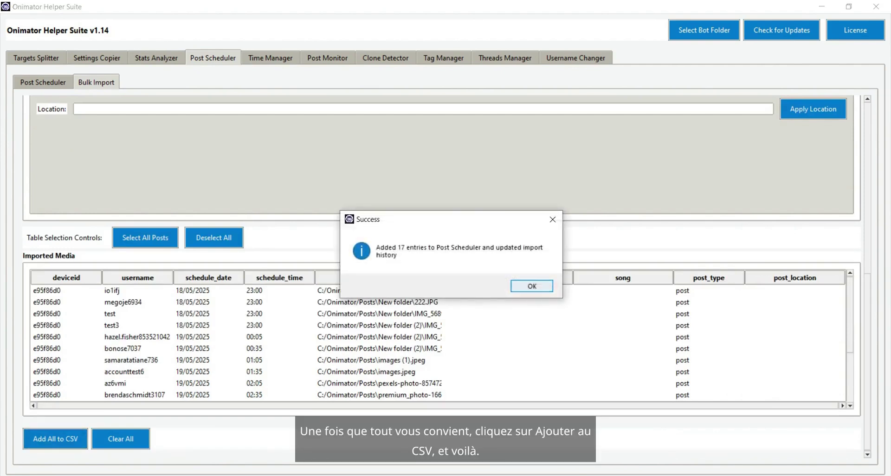
left_click(529, 284)
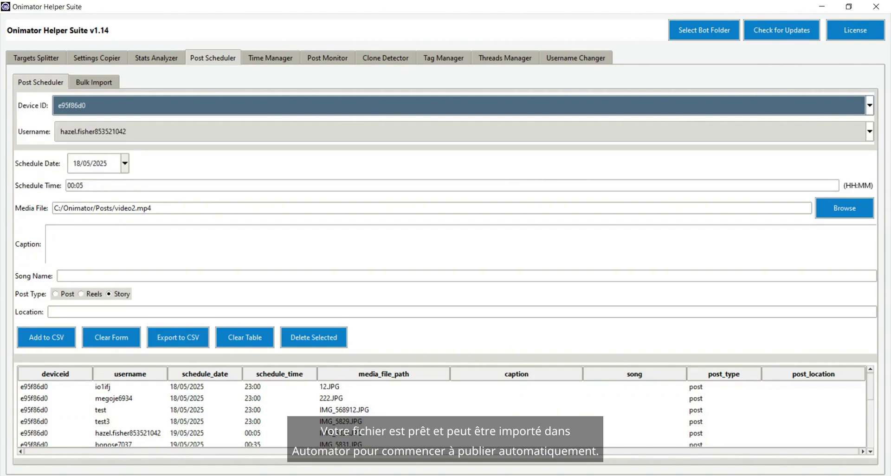
Export the scheduled posts as schedule_posts_20250517_223116 in CSV format to the Posts folder and inspect the file in Google Sheets.
left_click(178, 337)
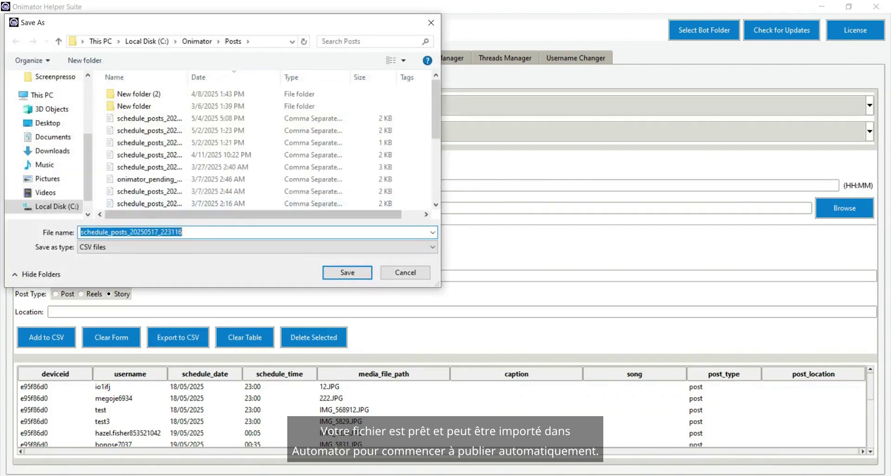
key("Return")
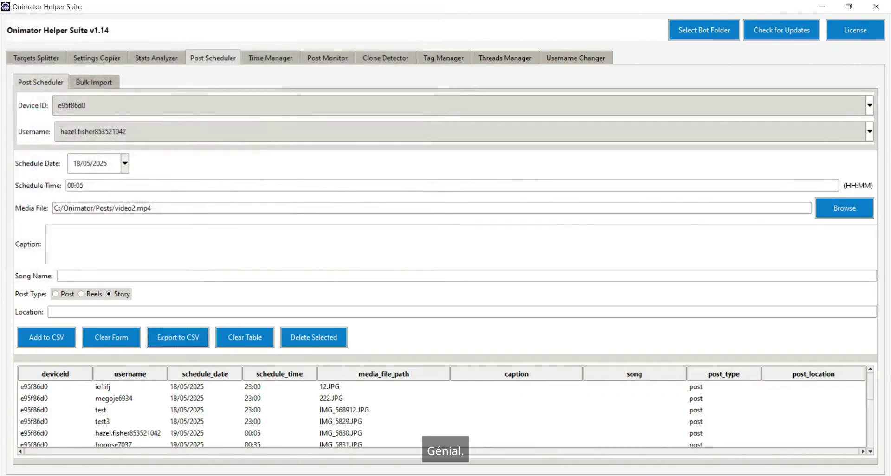
key("Return")
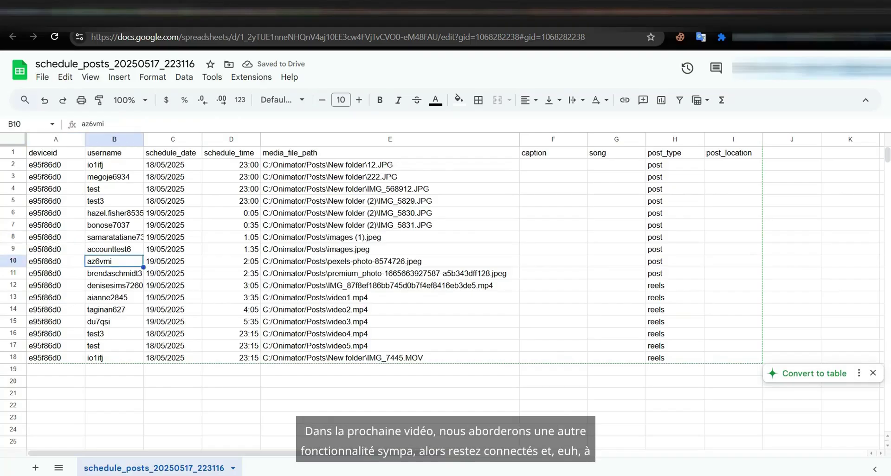
left_click(390, 249)
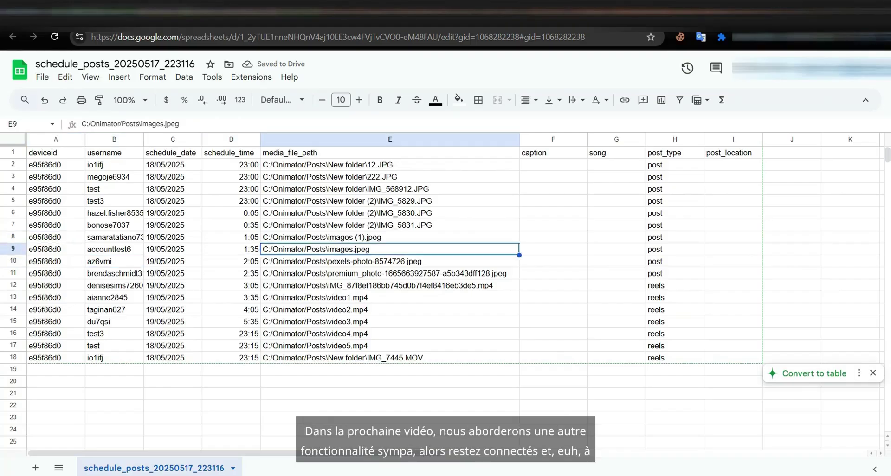